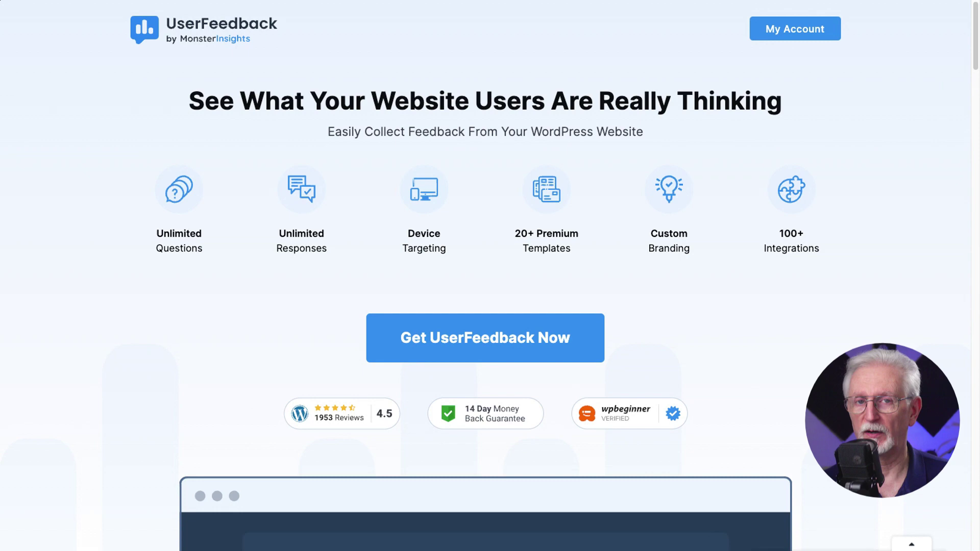
Scroll down past the homepage features to the Elite, Pro and Plus plan cards.
scroll(485, 275, "down", 3)
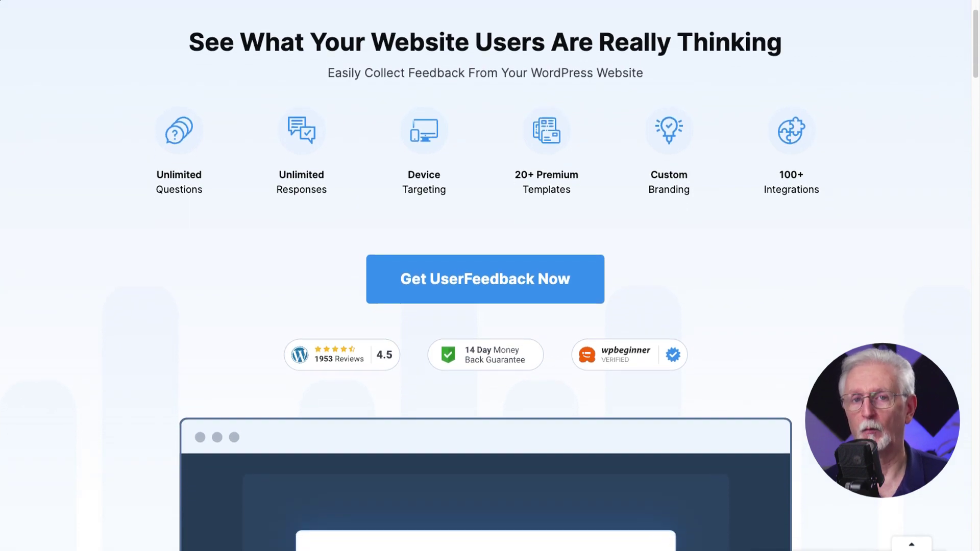
scroll(485, 276, "down", 3)
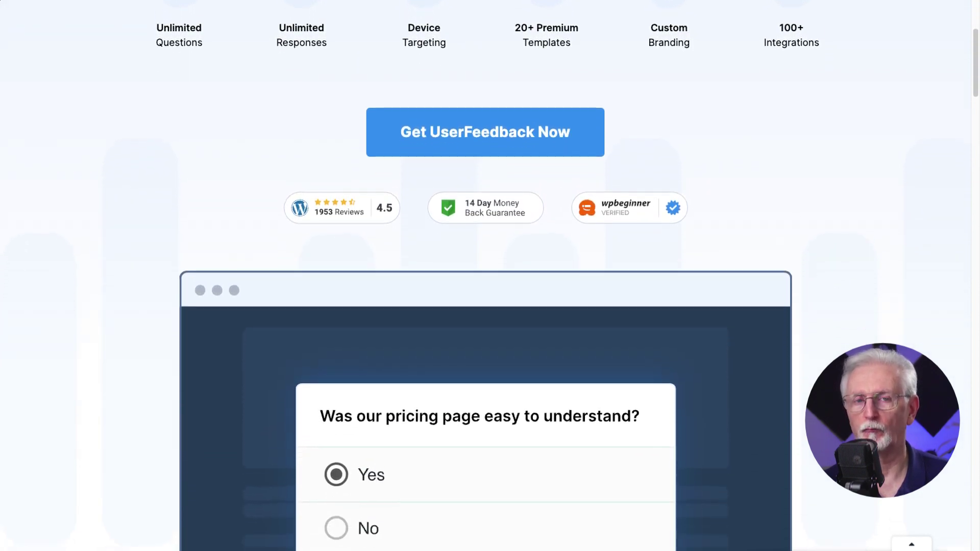
scroll(485, 275, "down", 3)
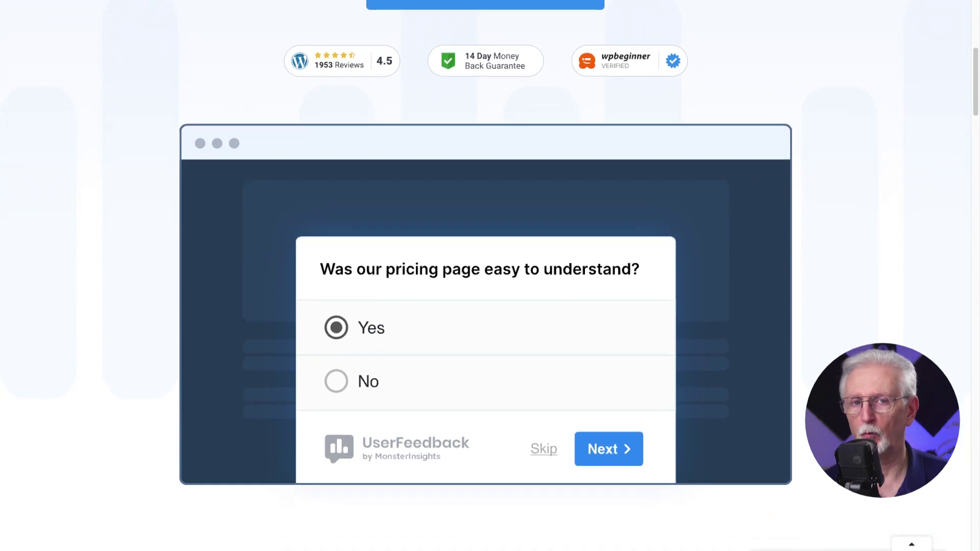
scroll(485, 276, "down", 3)
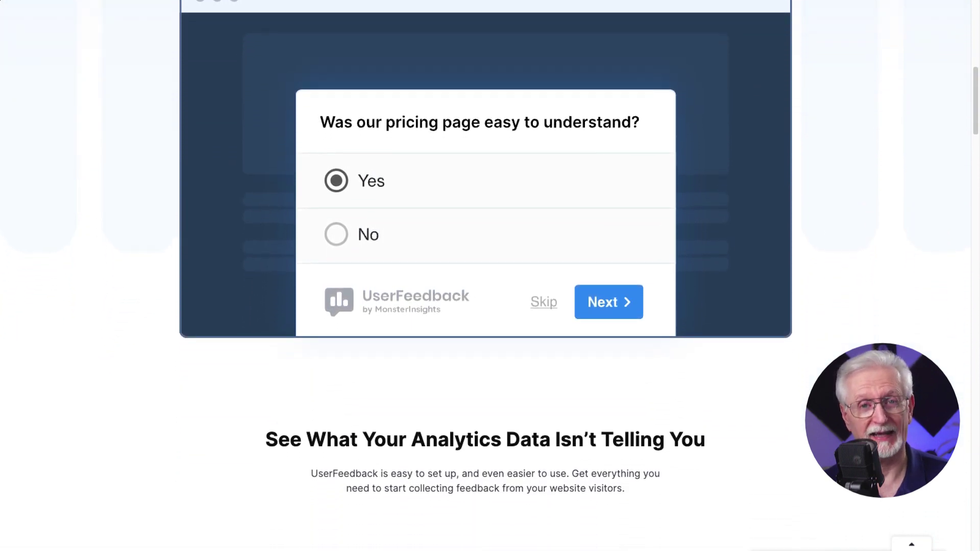
scroll(485, 275, "down", 3)
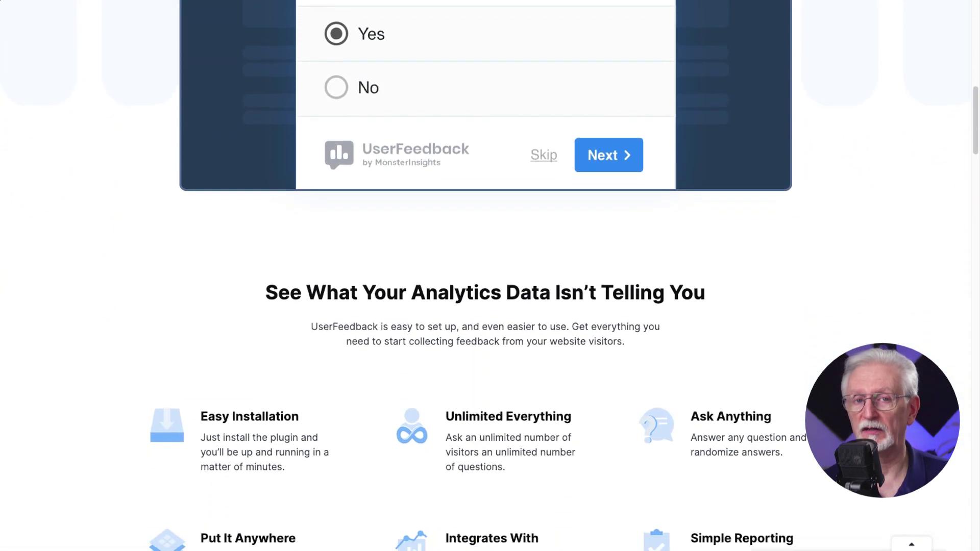
scroll(485, 275, "down", 3)
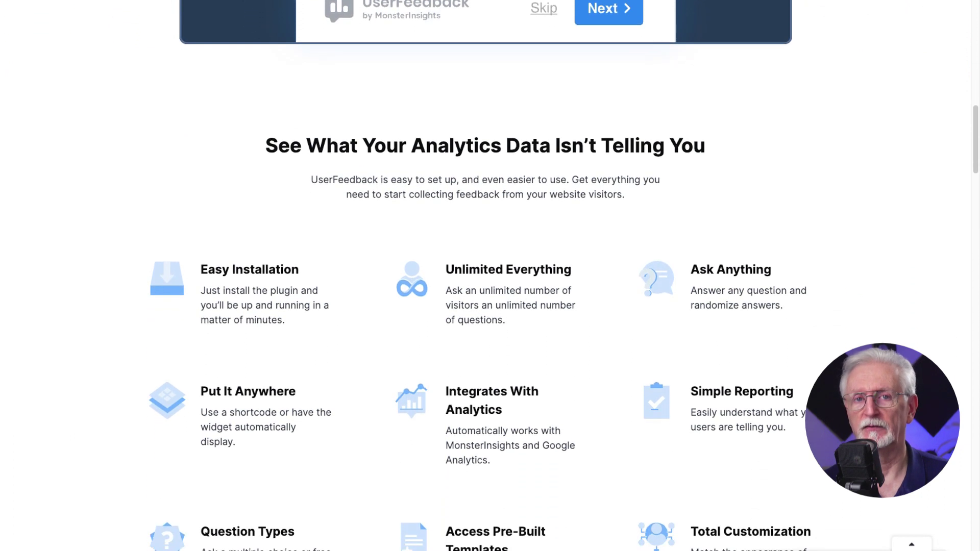
scroll(484, 276, "down", 3)
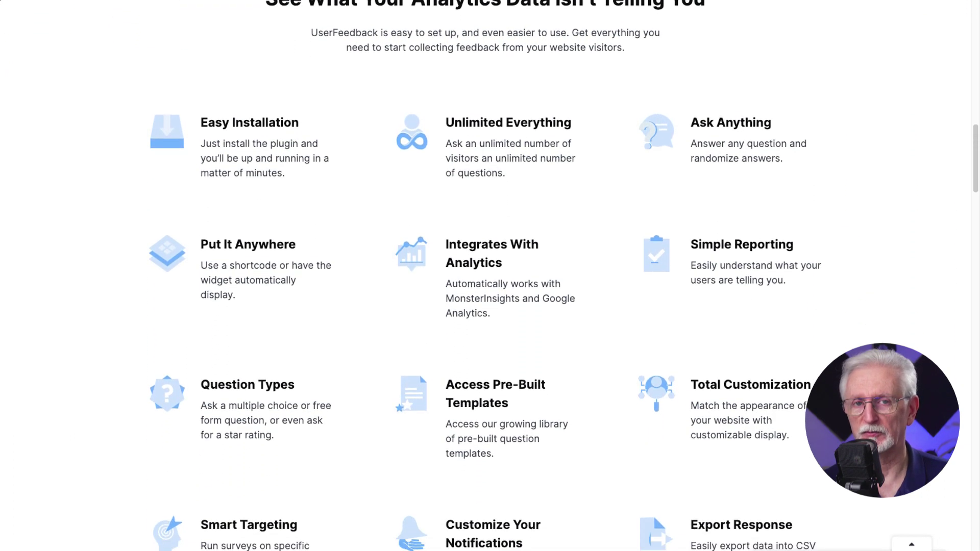
scroll(485, 276, "down", 3)
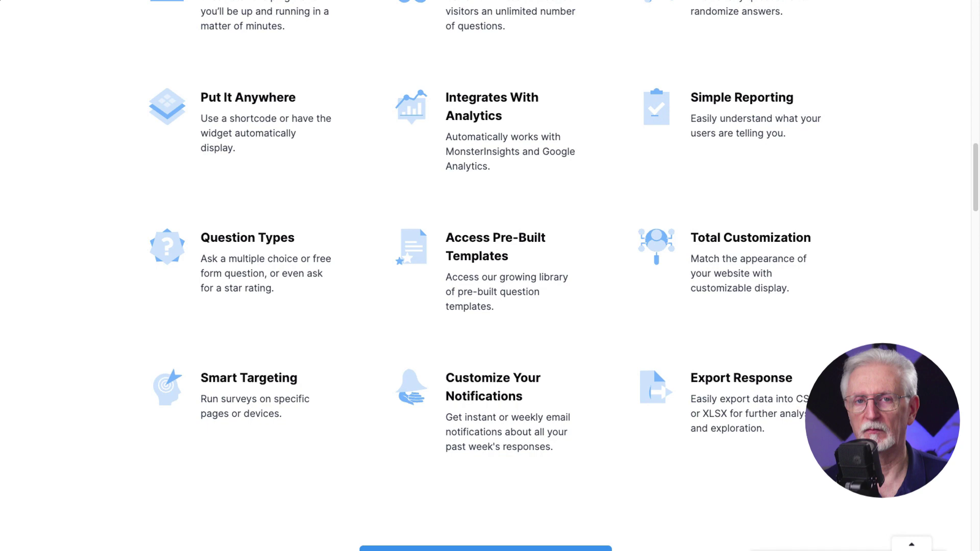
scroll(485, 276, "down", 3)
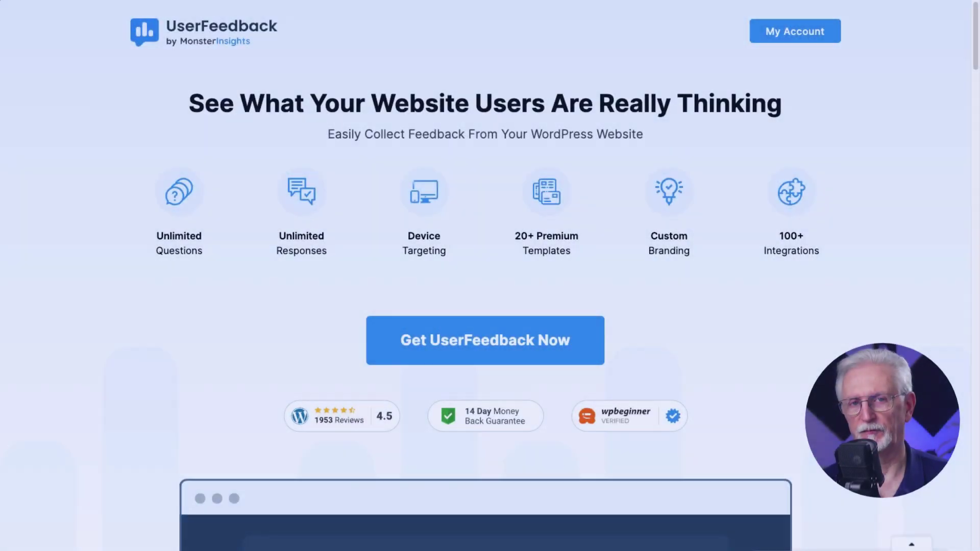
scroll(485, 276, "down", 9)
scroll(485, 275, "down", 18)
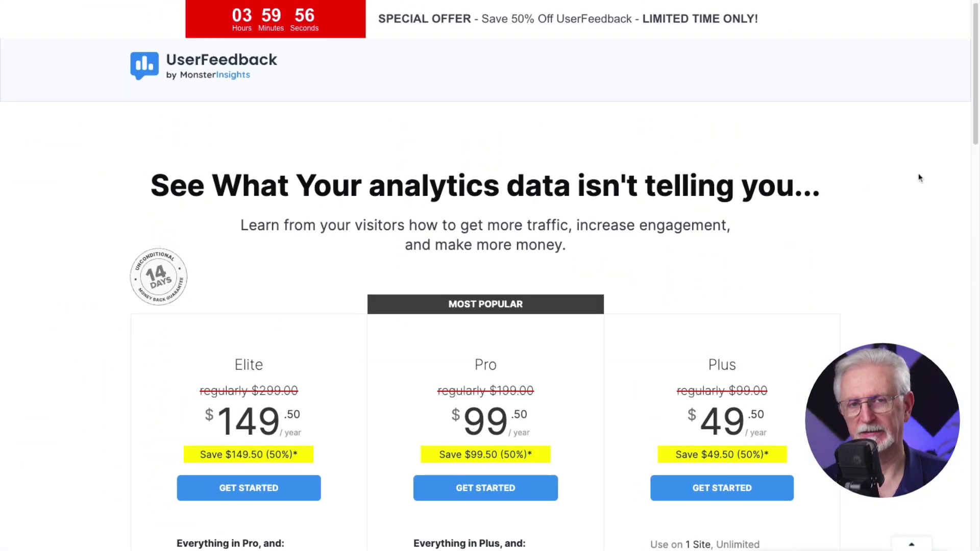
scroll(918, 177, "down", 5)
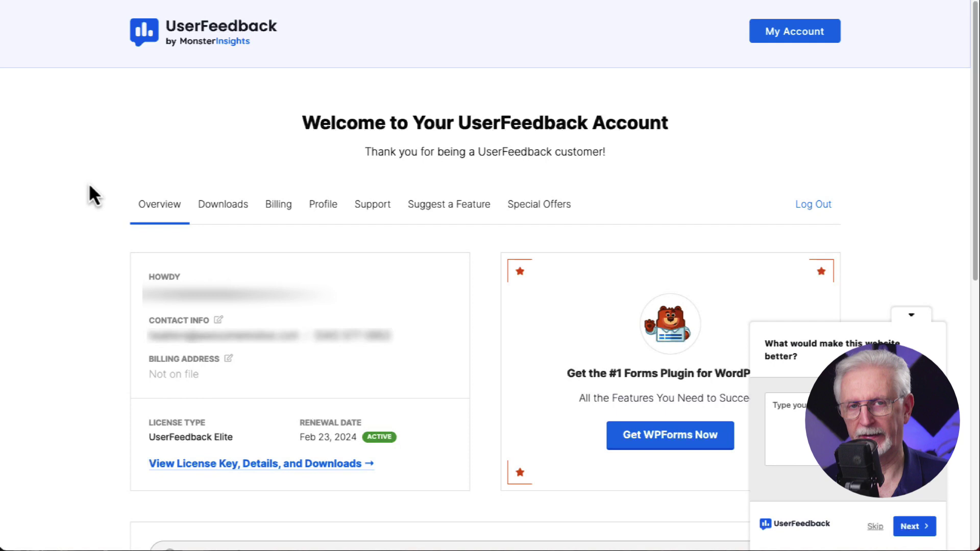
Download the UserFeedback Elite plugin zip from the account's Downloads area.
left_click(206, 212)
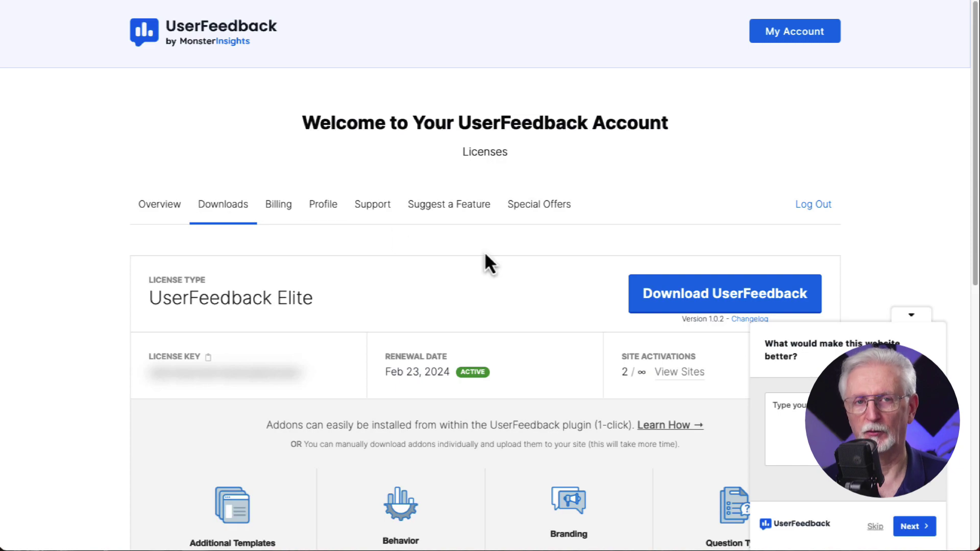
left_click(707, 296)
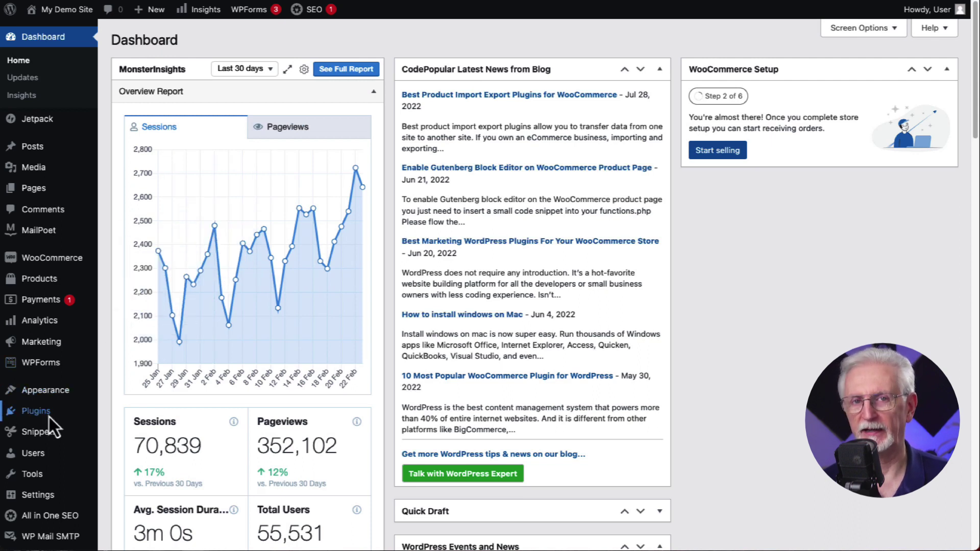
Upload and install userfeedback-premium-v1.0.2.zip through Plugins > Add New.
mouse_move(49, 418)
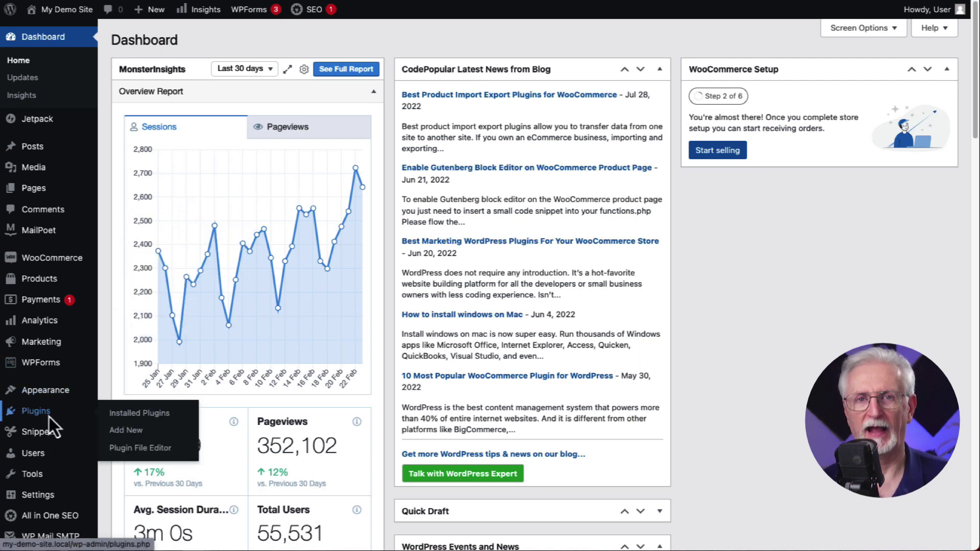
left_click(117, 435)
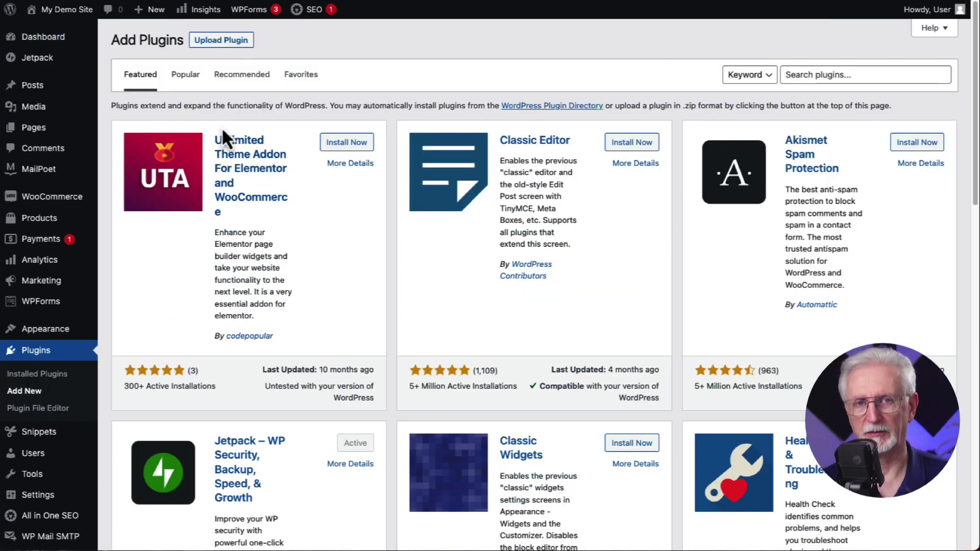
left_click(226, 41)
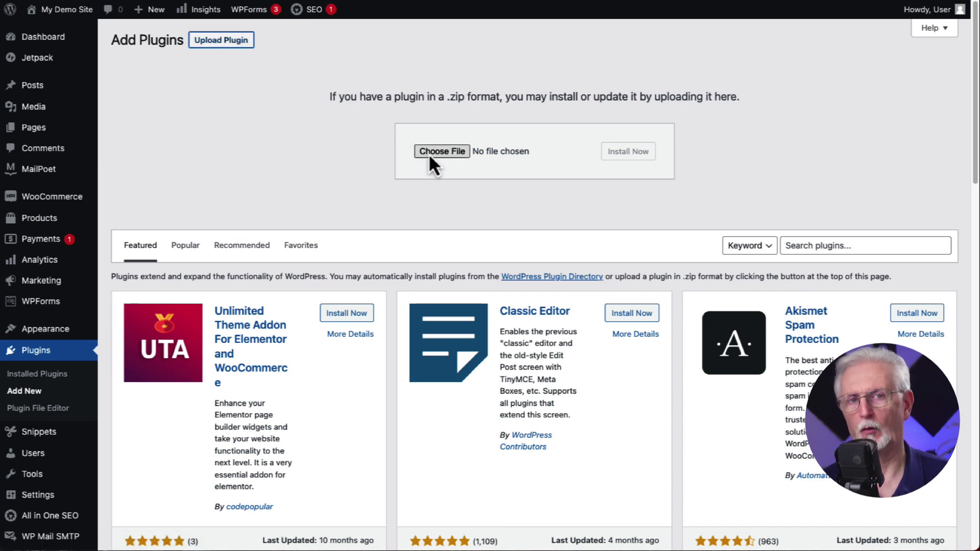
left_click_drag(102, 544, 508, 156)
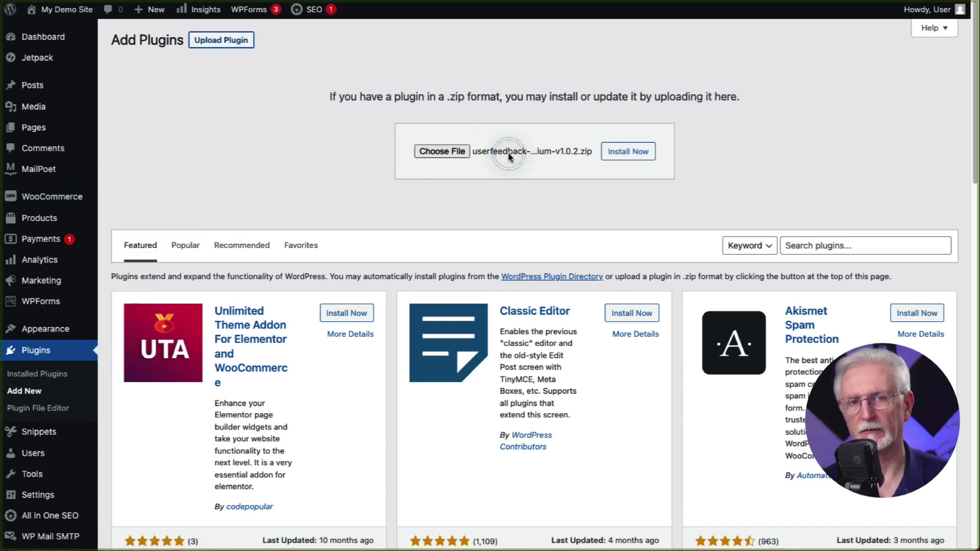
left_click(633, 156)
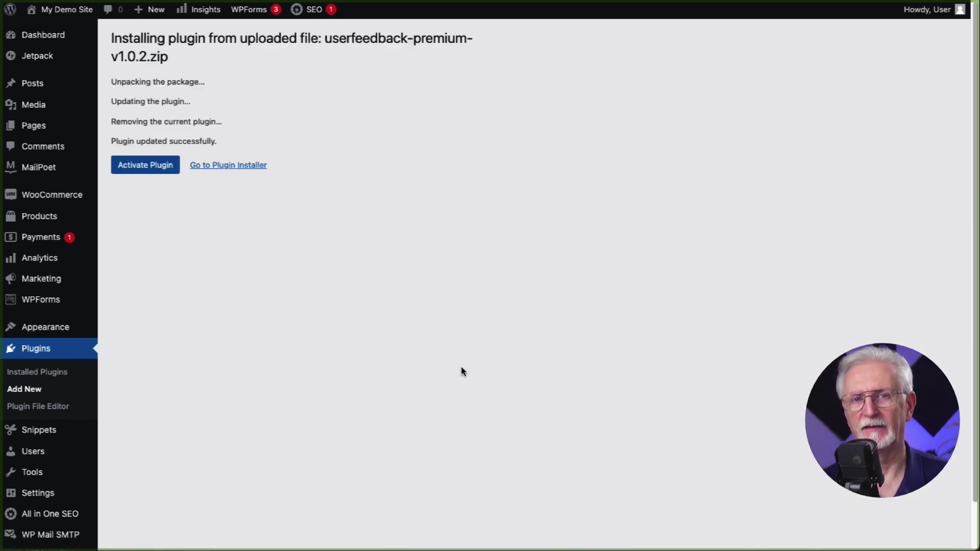
Activate UserFeedback, paste and verify the Elite license key, and launch the setup wizard.
left_click(155, 164)
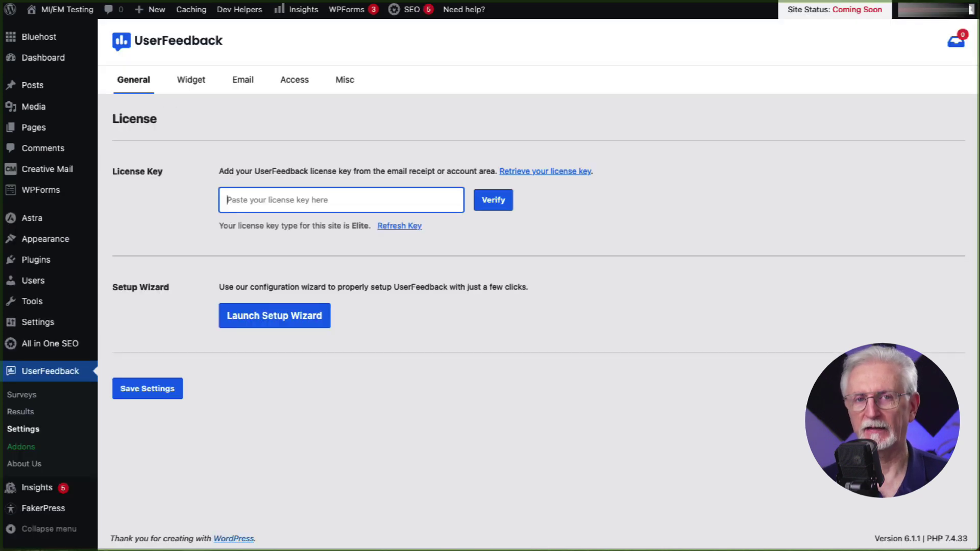
right_click(225, 202)
left_click(253, 283)
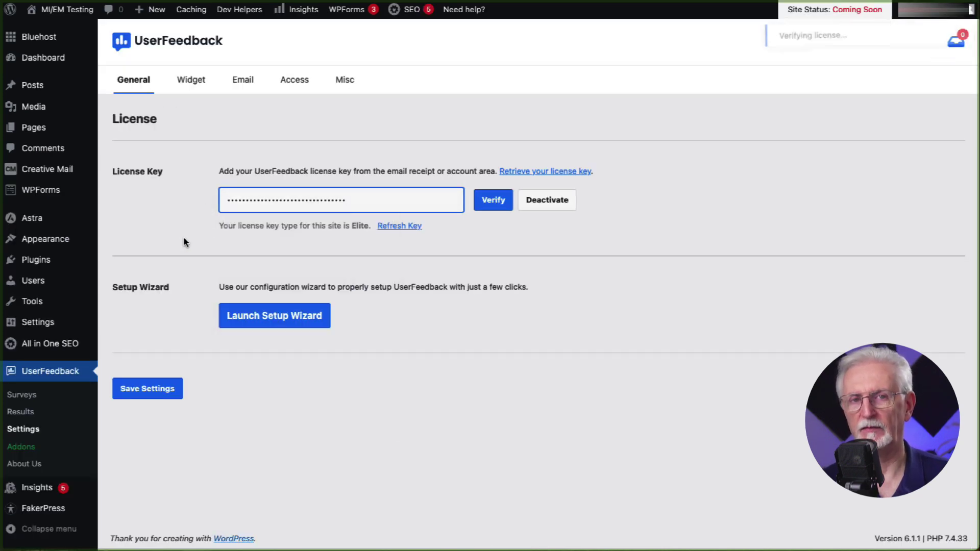
left_click(493, 200)
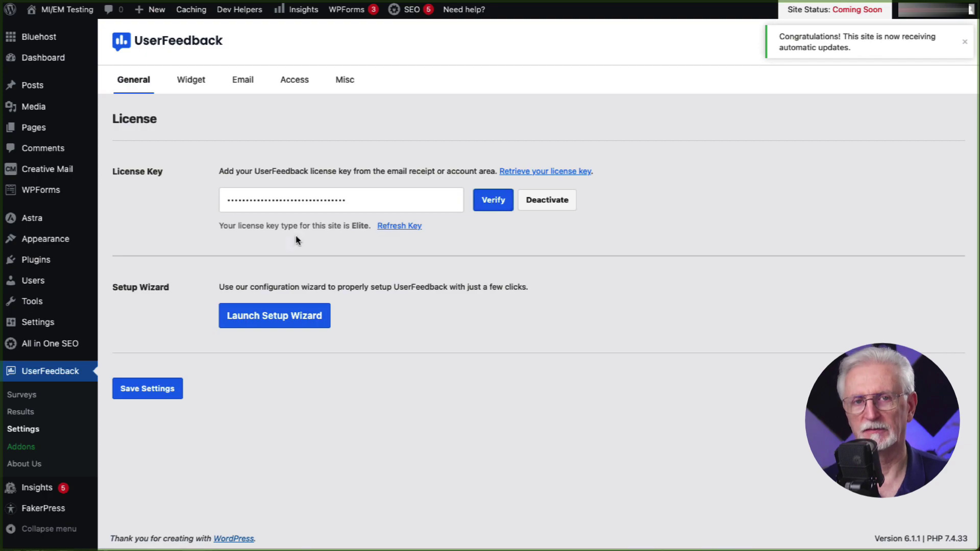
left_click(275, 316)
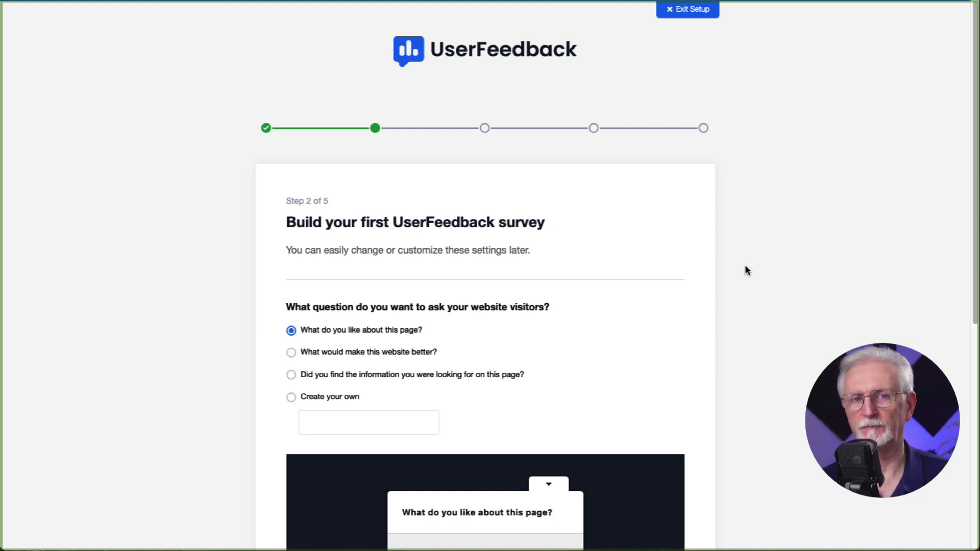
Scroll through the wizard's default survey question and recommended features steps.
scroll(747, 271, "down", 5)
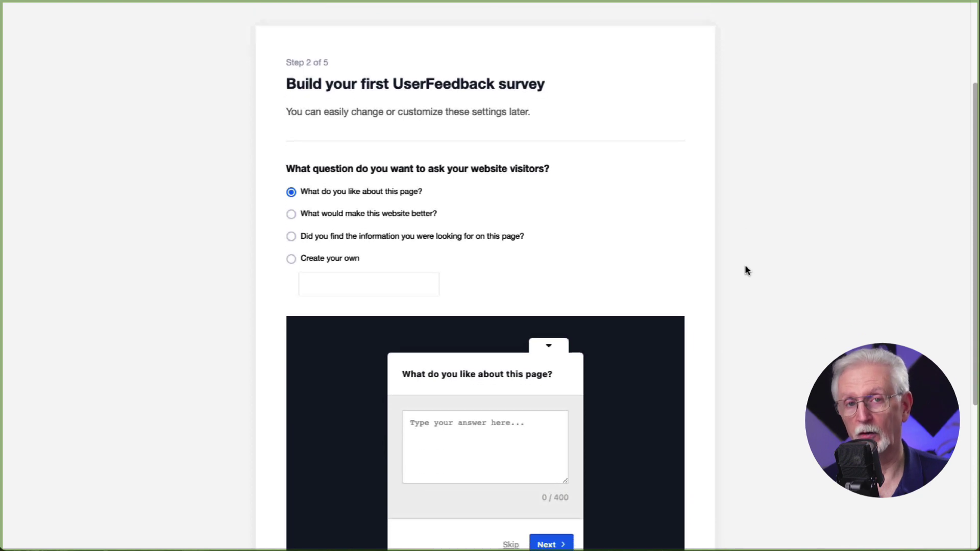
scroll(747, 270, "down", 7)
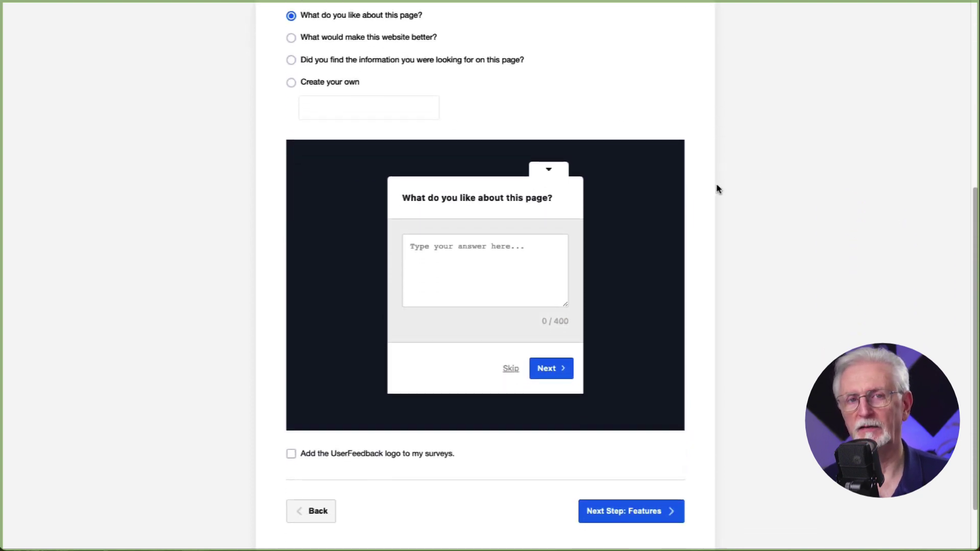
scroll(717, 189, "down", 3)
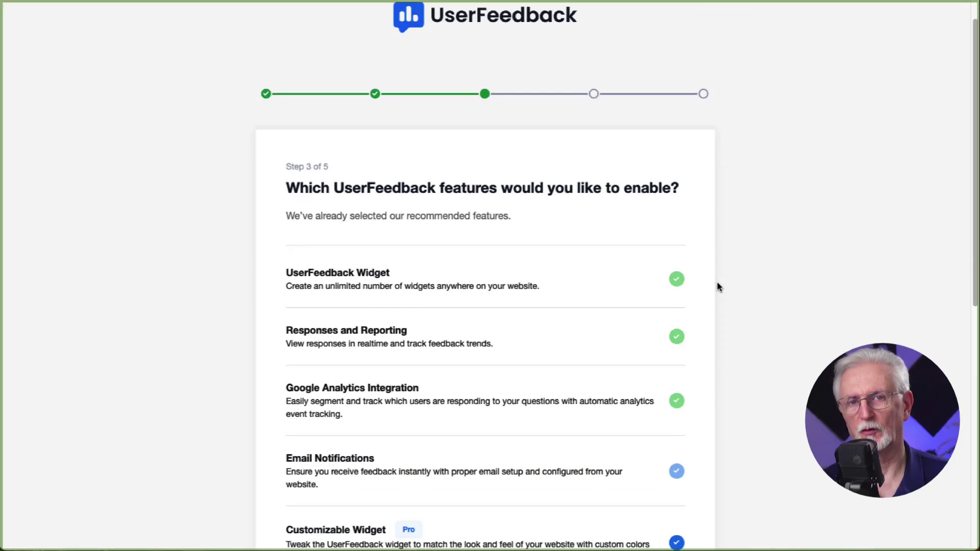
scroll(717, 286, "down", 5)
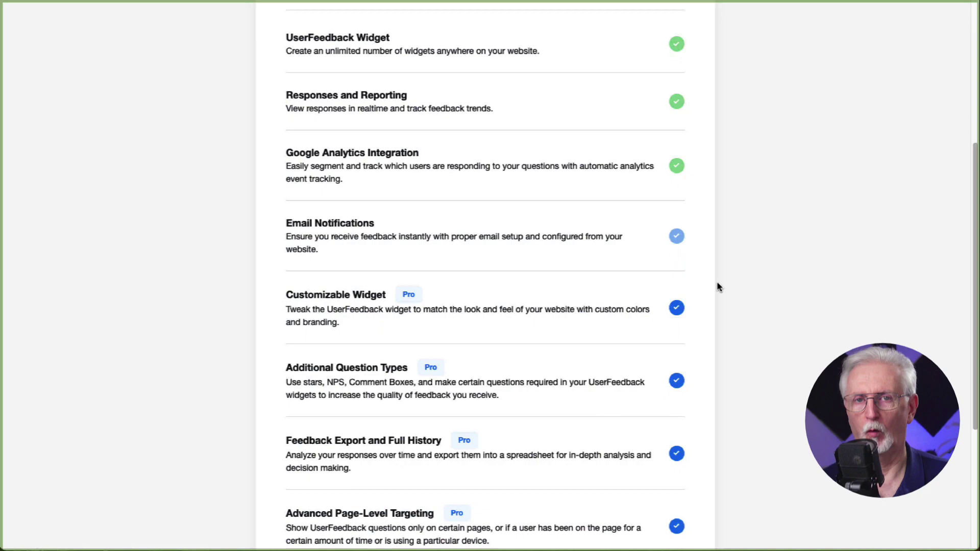
scroll(717, 288, "down", 3)
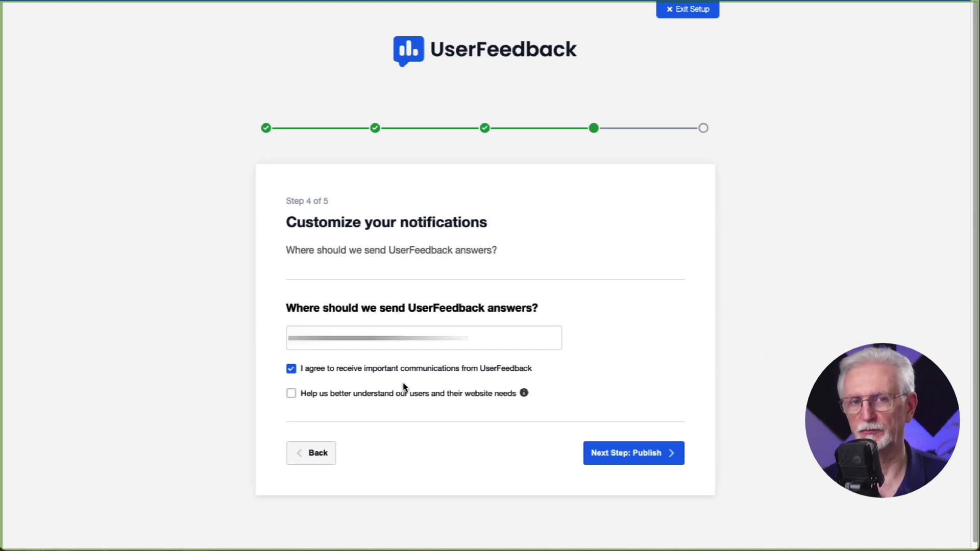
Opt in to usage sharing and review the final step's list of Successful features.
left_click(288, 395)
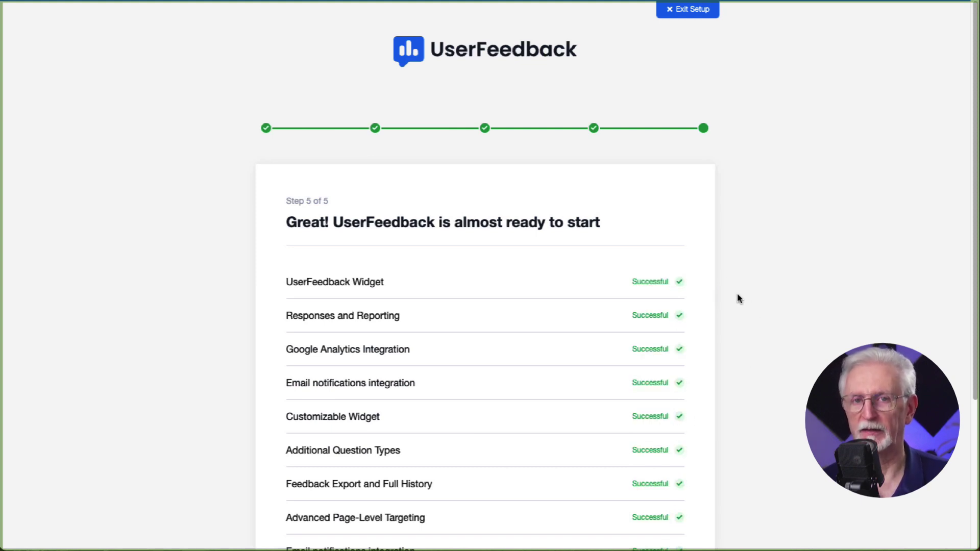
scroll(738, 299, "down", 3)
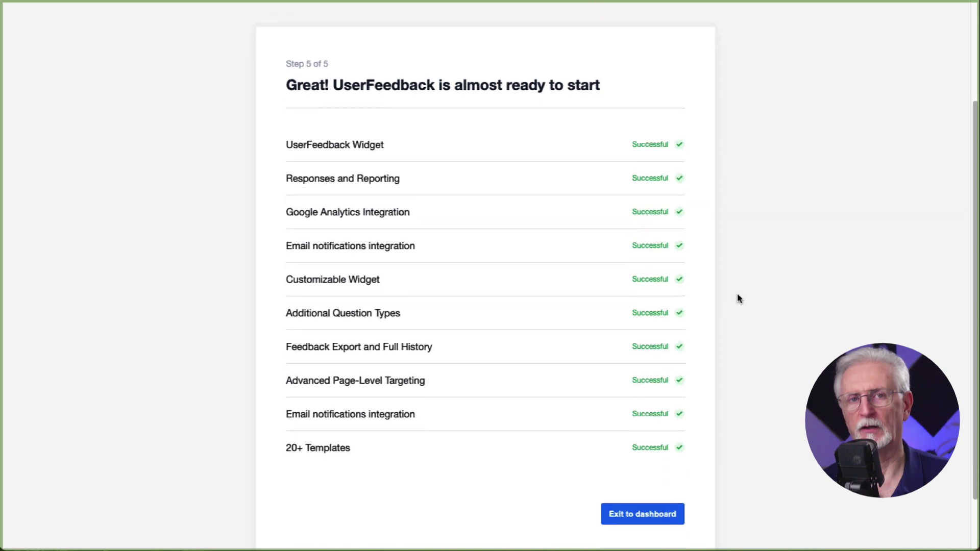
scroll(738, 298, "down", 2)
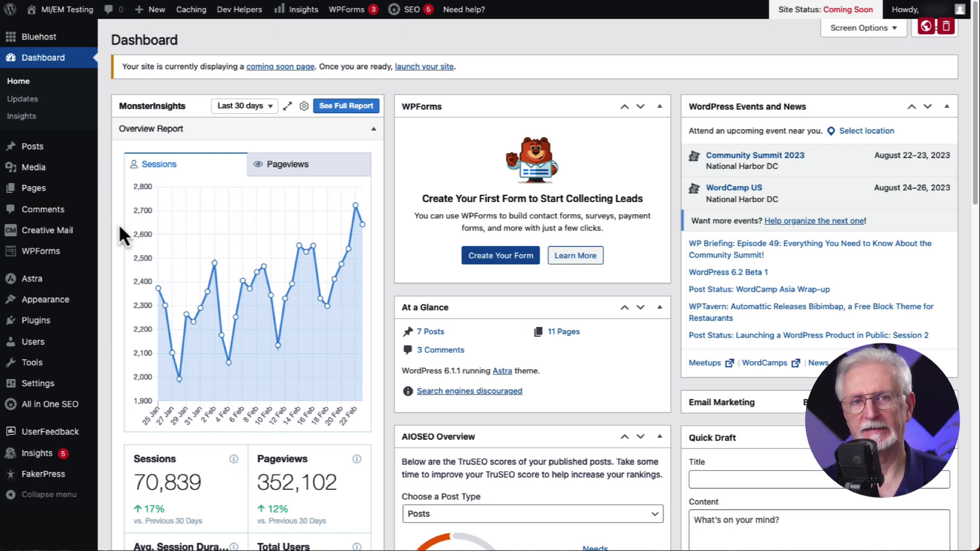
Go to UserFeedback > Surveys from the admin sidebar.
mouse_move(71, 439)
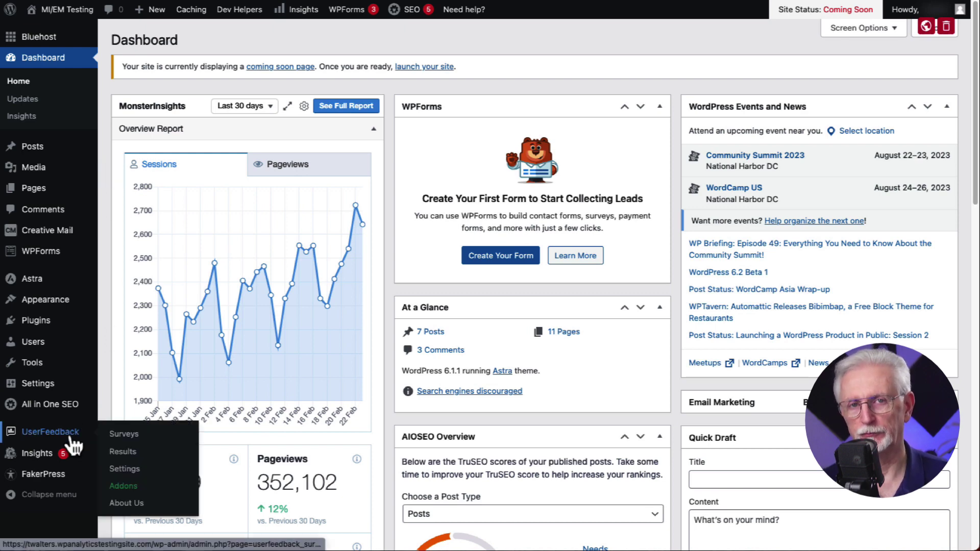
left_click(124, 437)
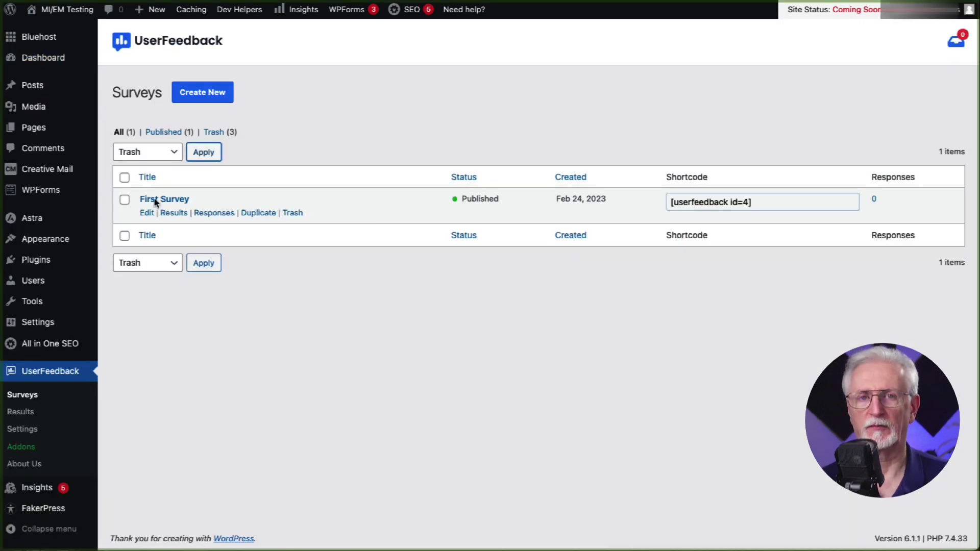
Open First Survey and keep its question type as Long Answer.
left_click(147, 213)
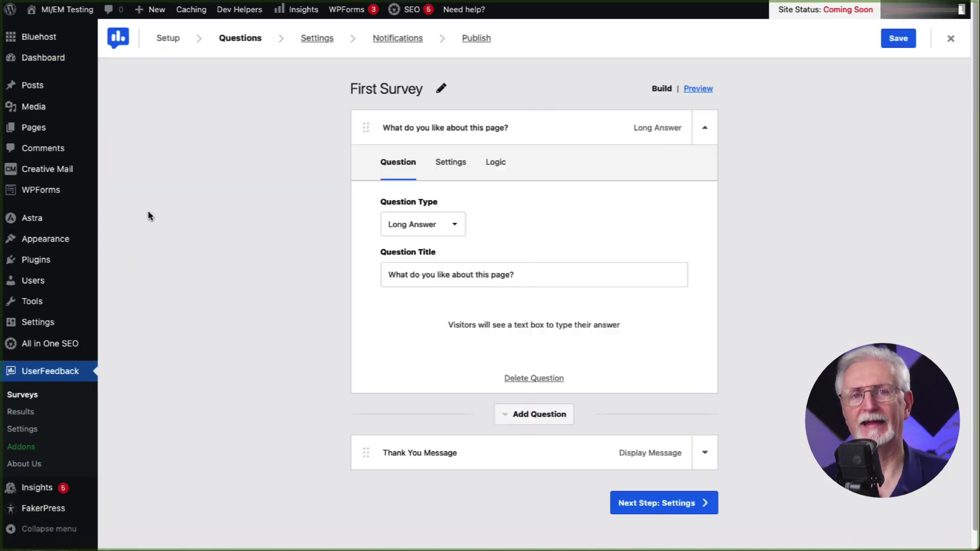
left_click(421, 227)
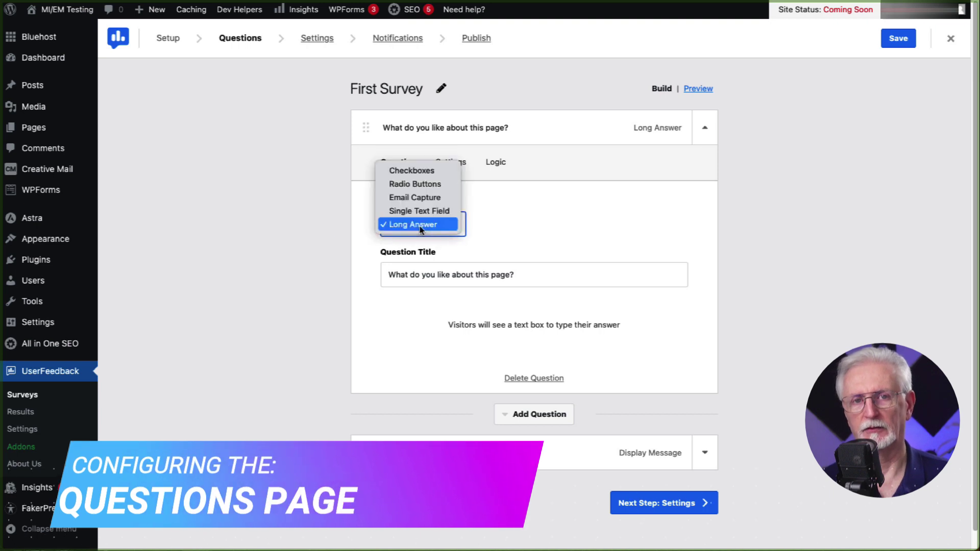
left_click(507, 279)
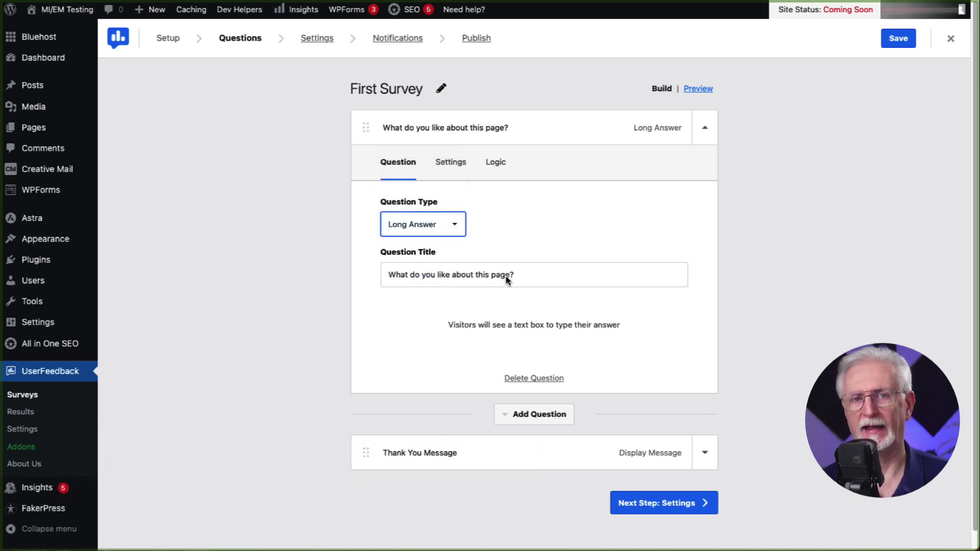
left_click_drag(519, 281, 400, 280)
Review the 'Thanks for your feedback!' thank-you message and advance to Settings.
scroll(458, 336, "down", 1)
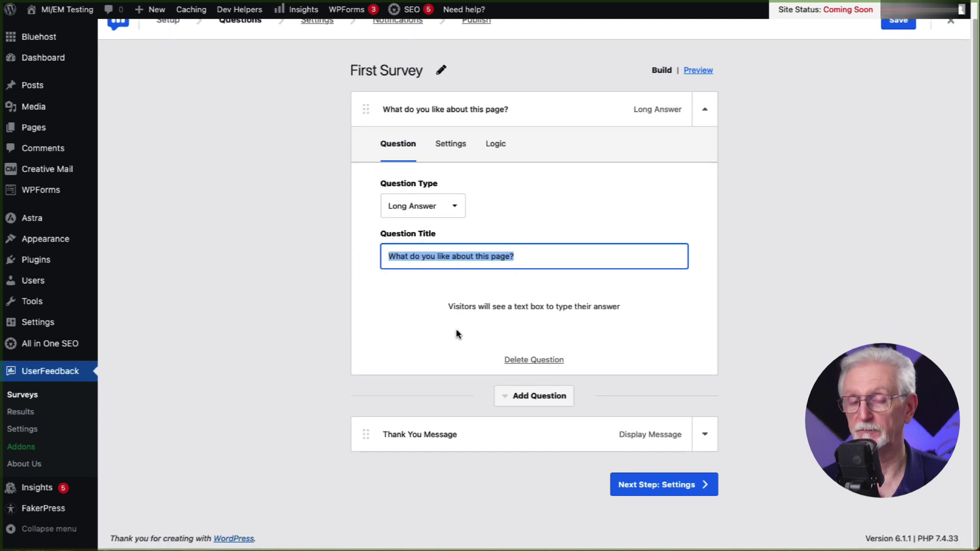
left_click(704, 437)
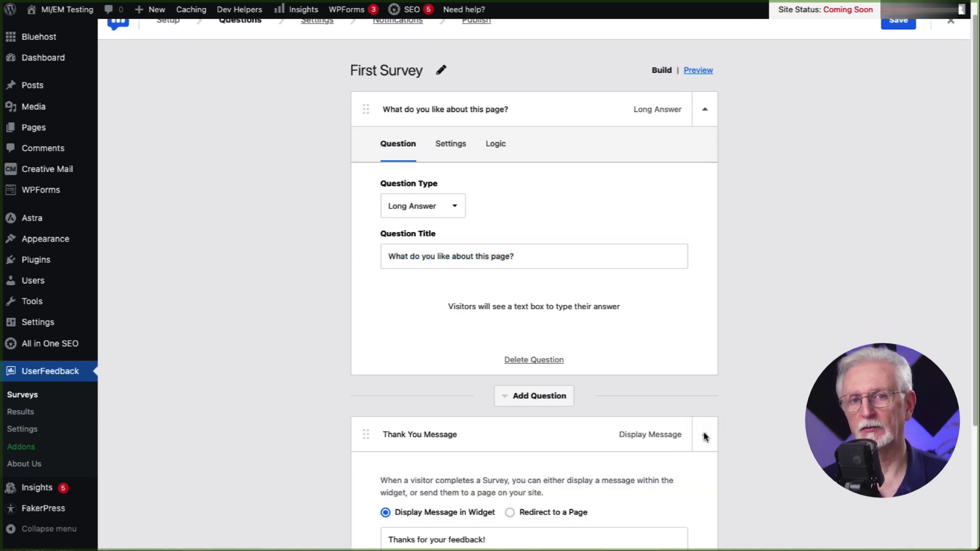
scroll(745, 422, "down", 3)
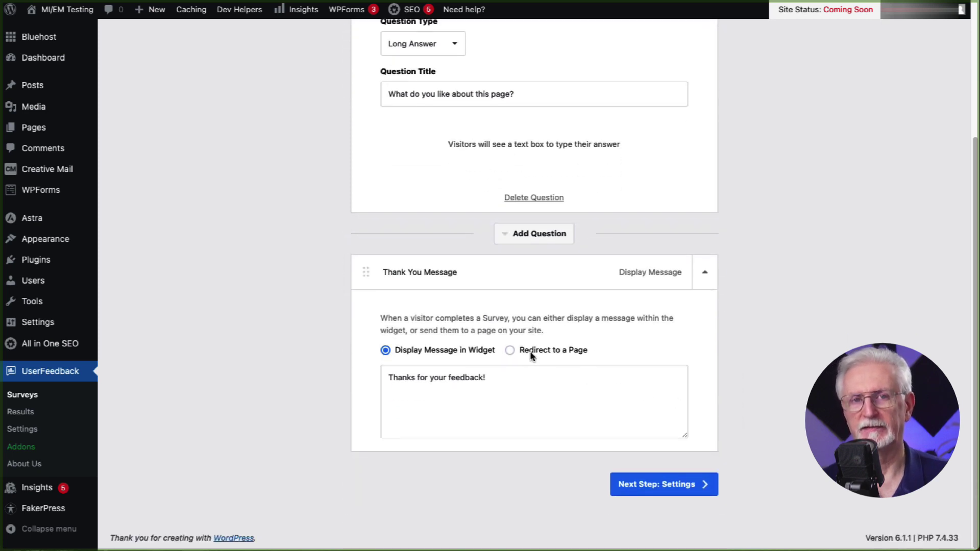
left_click_drag(499, 384, 389, 372)
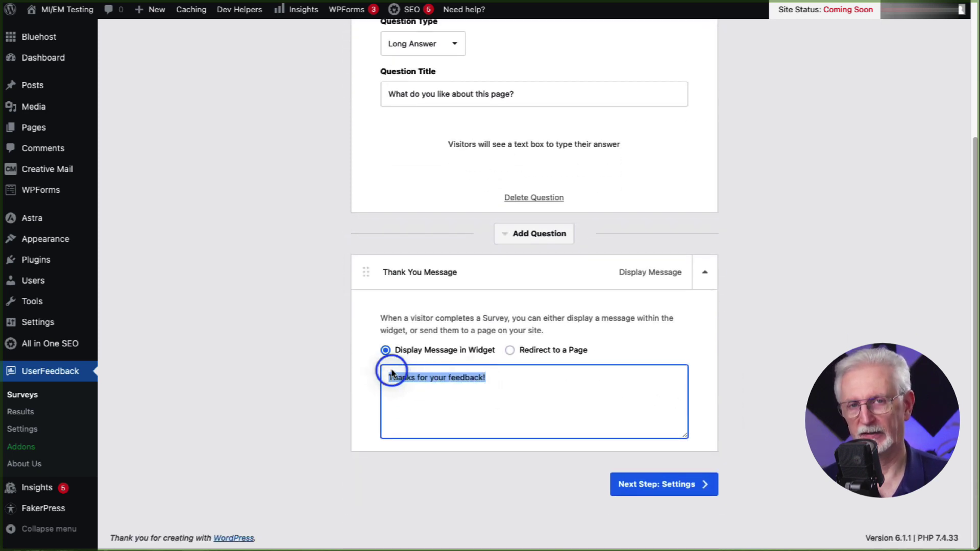
left_click(709, 412)
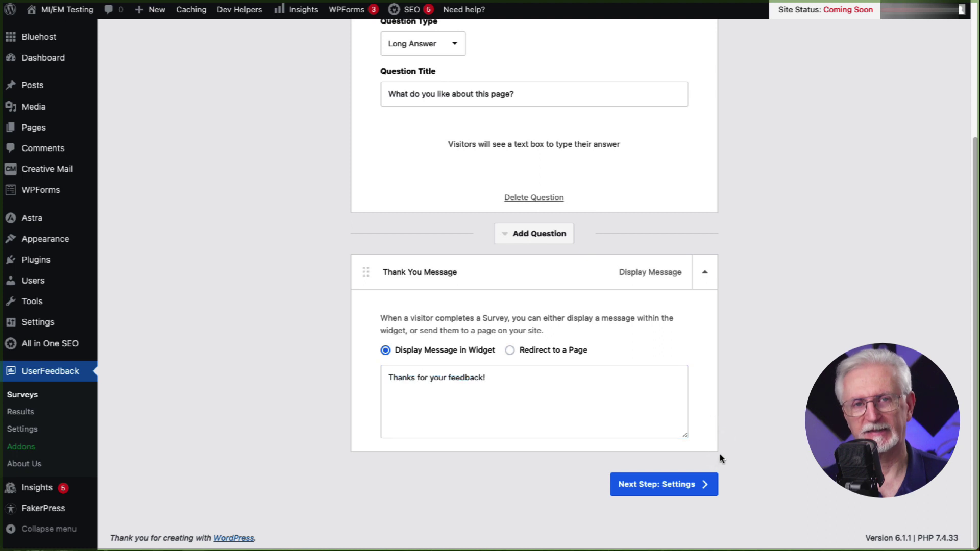
Turn on Google Analytics tracking for First Survey.
left_click(691, 485)
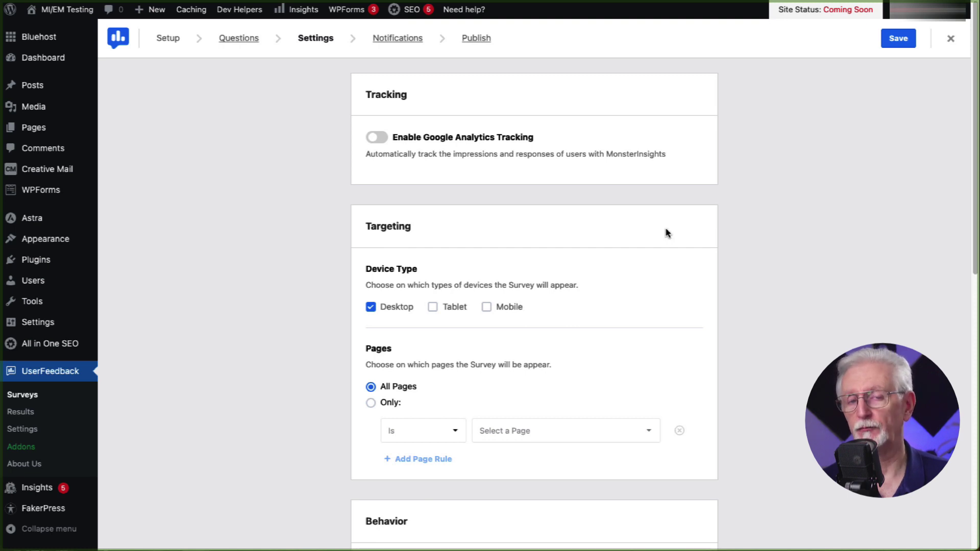
left_click(384, 139)
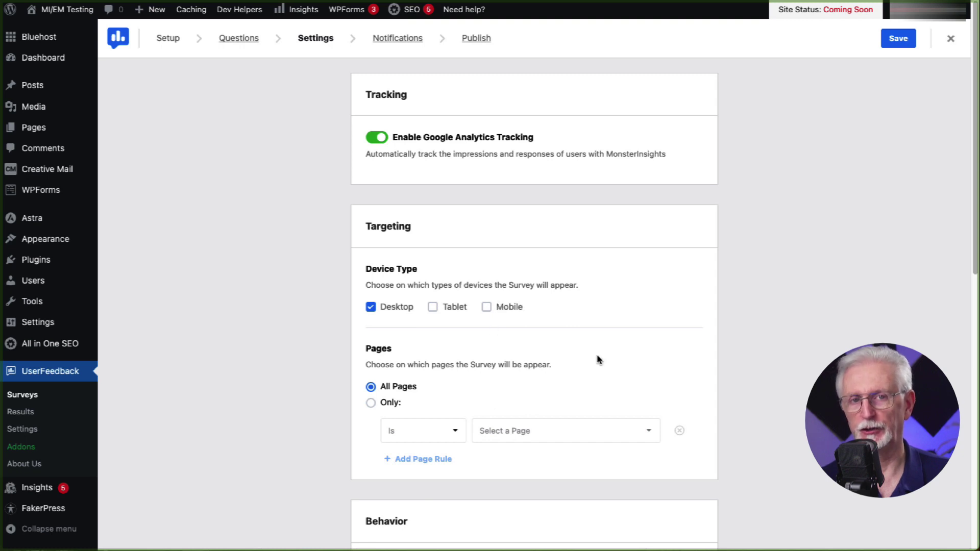
scroll(741, 366, "down", 4)
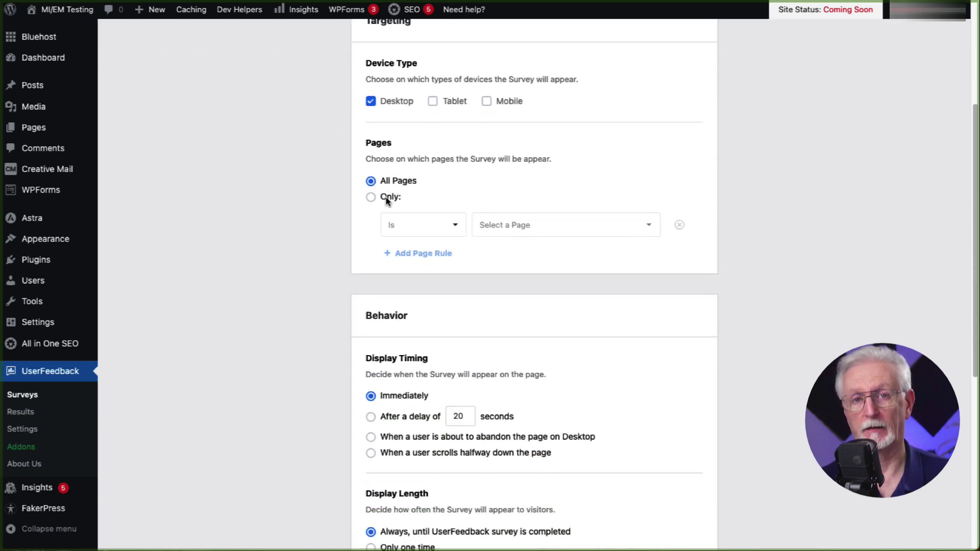
Try an 'All pages except' page rule, then return the targeting to All Pages.
left_click(386, 199)
left_click(503, 229)
left_click(419, 225)
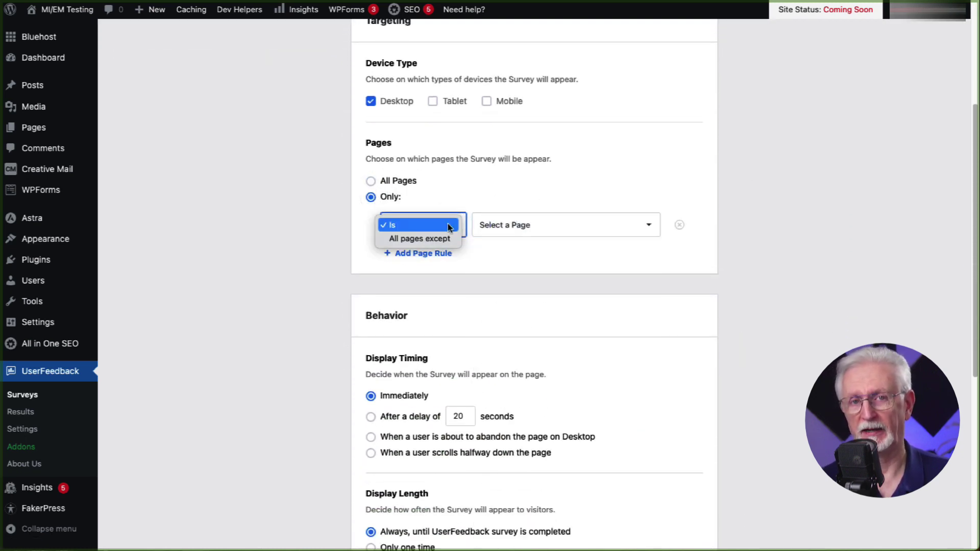
left_click(416, 238)
left_click(503, 225)
left_click(371, 182)
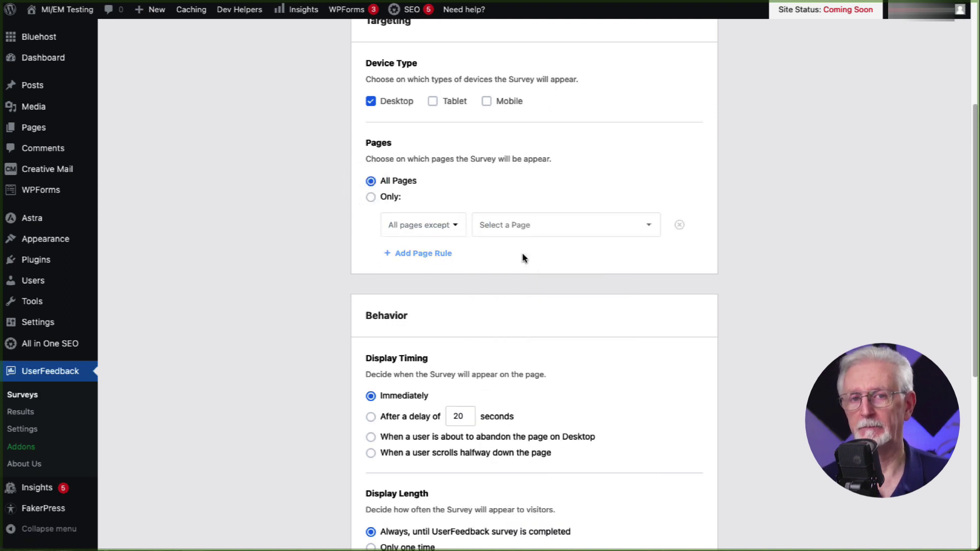
Show the survey at half-page scroll and keep it running indefinitely.
scroll(730, 273, "down", 4)
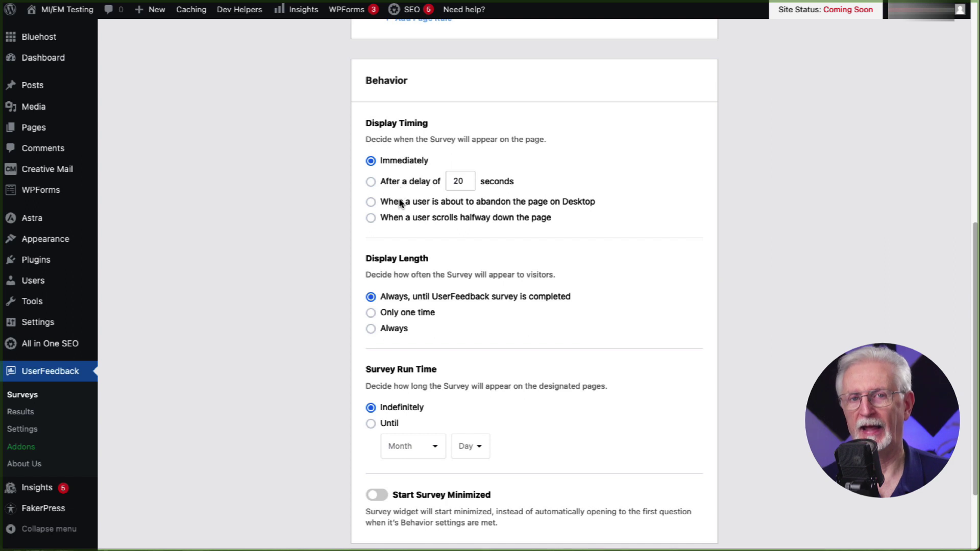
left_click(370, 218)
scroll(763, 232, "down", 2)
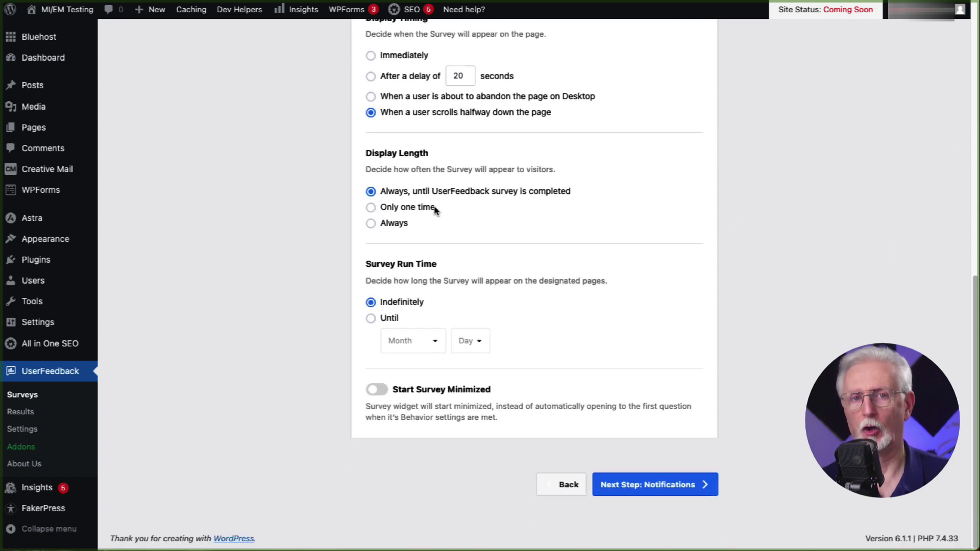
left_click(370, 318)
left_click(403, 340)
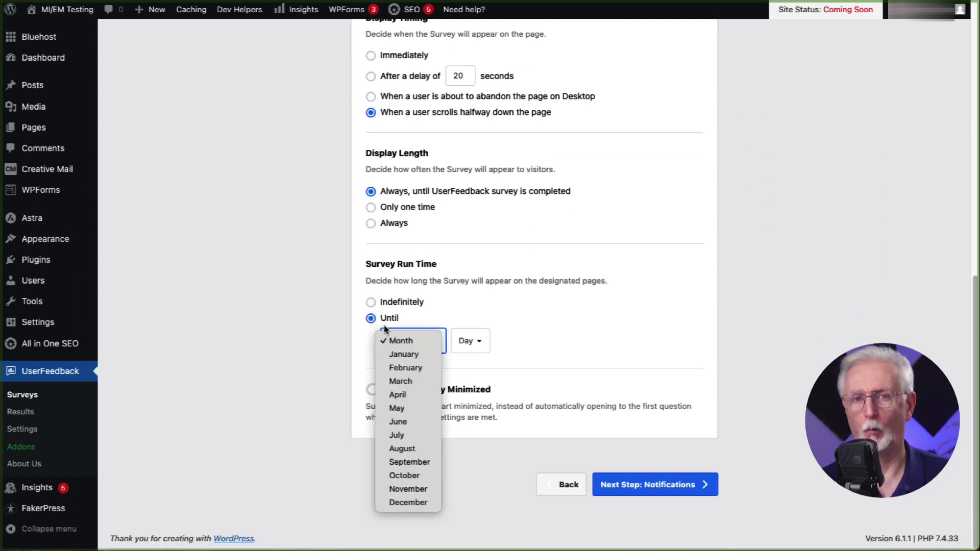
left_click(485, 324)
left_click(400, 304)
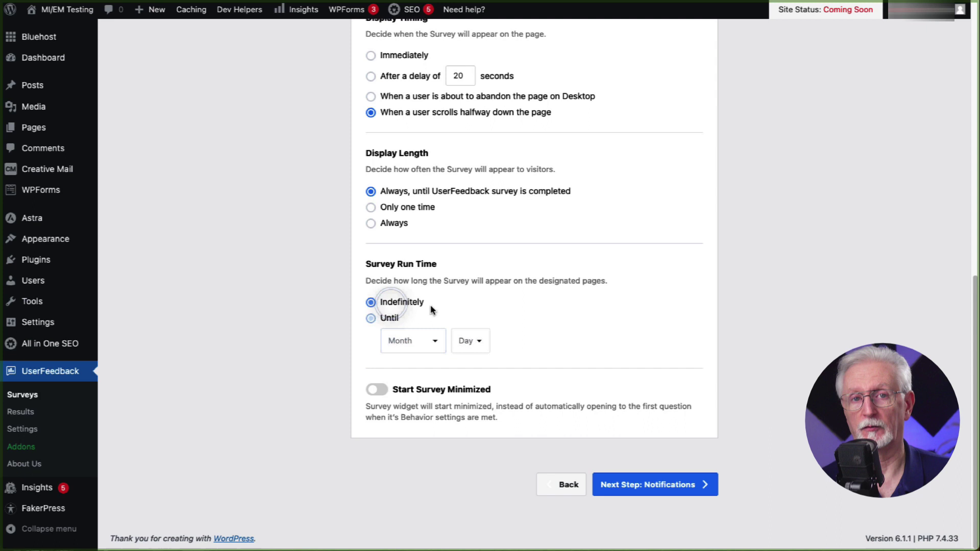
Leave Start Survey Minimized off and continue to the Notifications step.
left_click(378, 390)
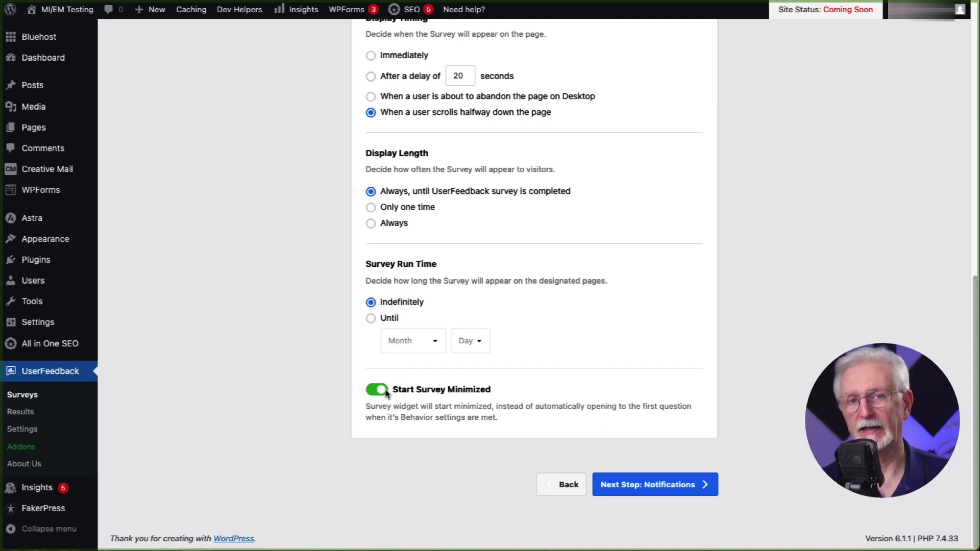
left_click(378, 390)
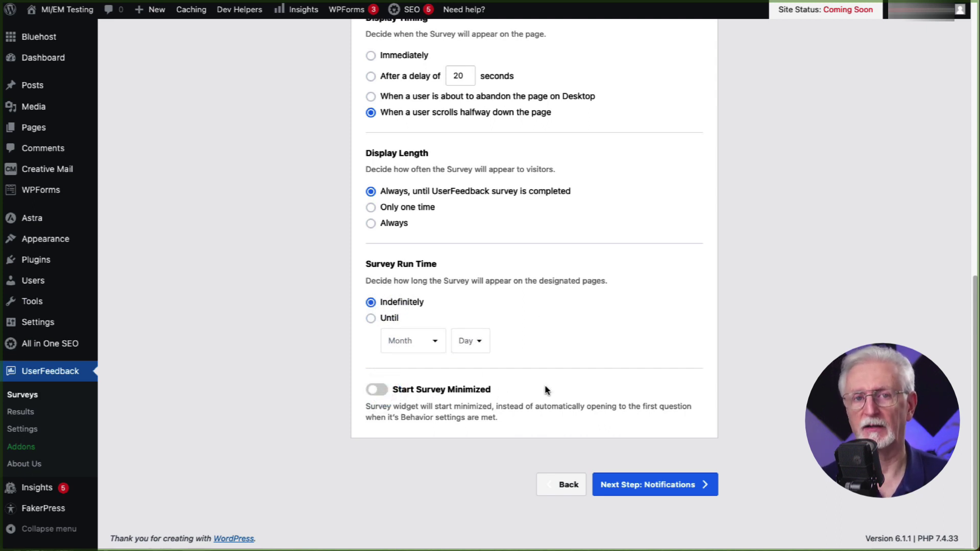
left_click(769, 348)
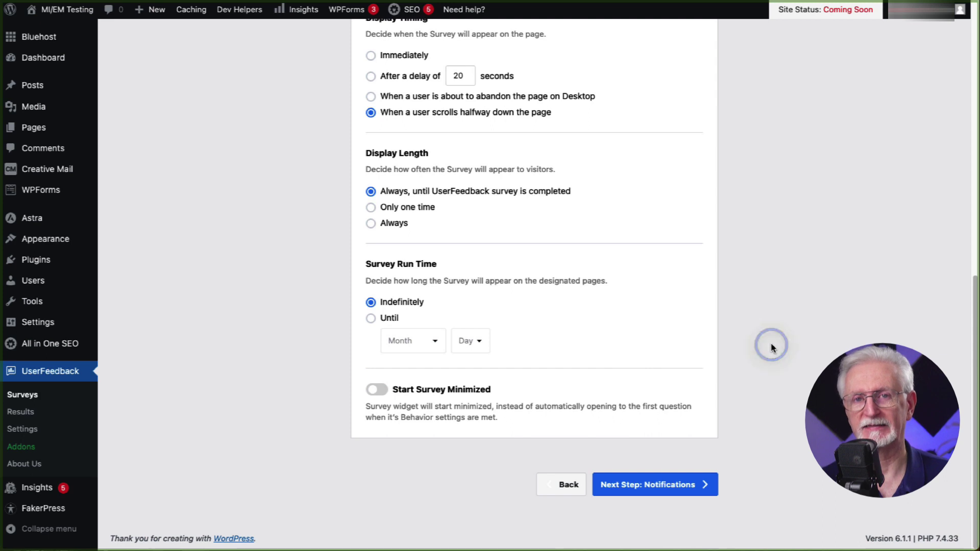
left_click(668, 482)
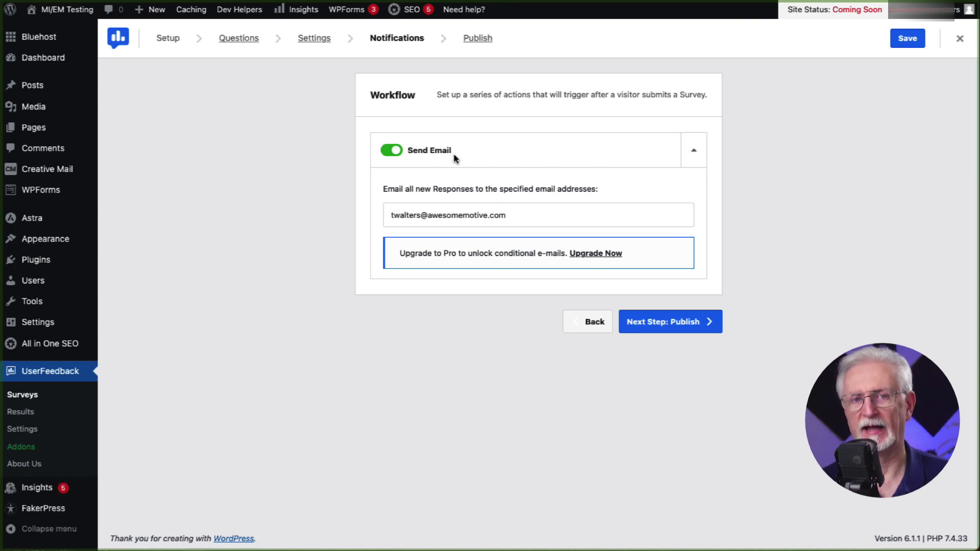
Toggle the Send Email alert for new responses off and back on, leaving it enabled.
left_click(389, 150)
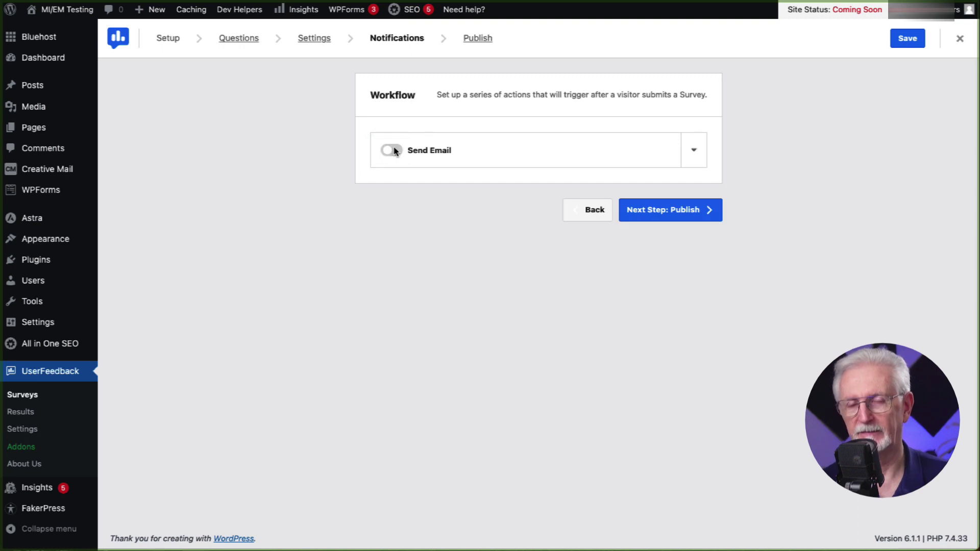
left_click(394, 151)
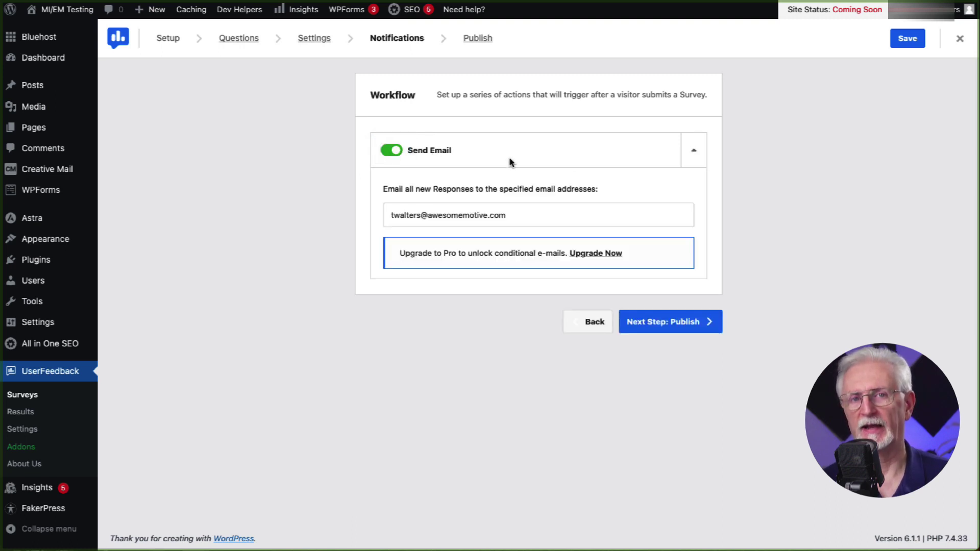
On the Publish step, switch off Schedule for Later so First Survey publishes immediately.
left_click(696, 323)
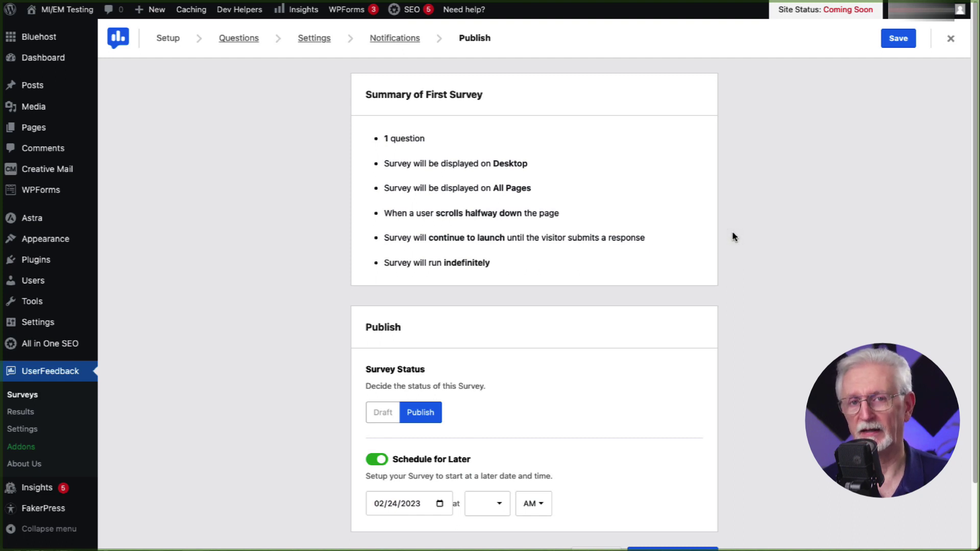
scroll(733, 233, "down", 2)
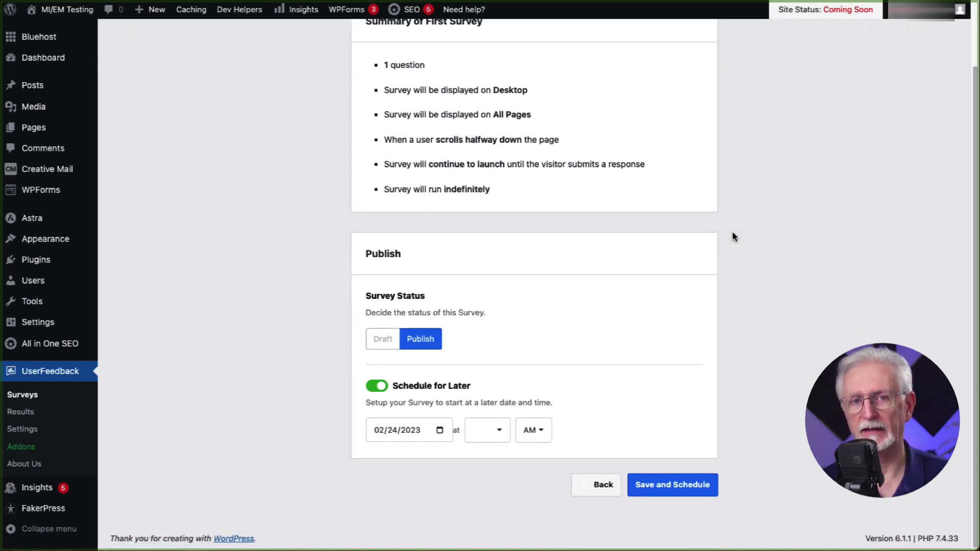
left_click(375, 389)
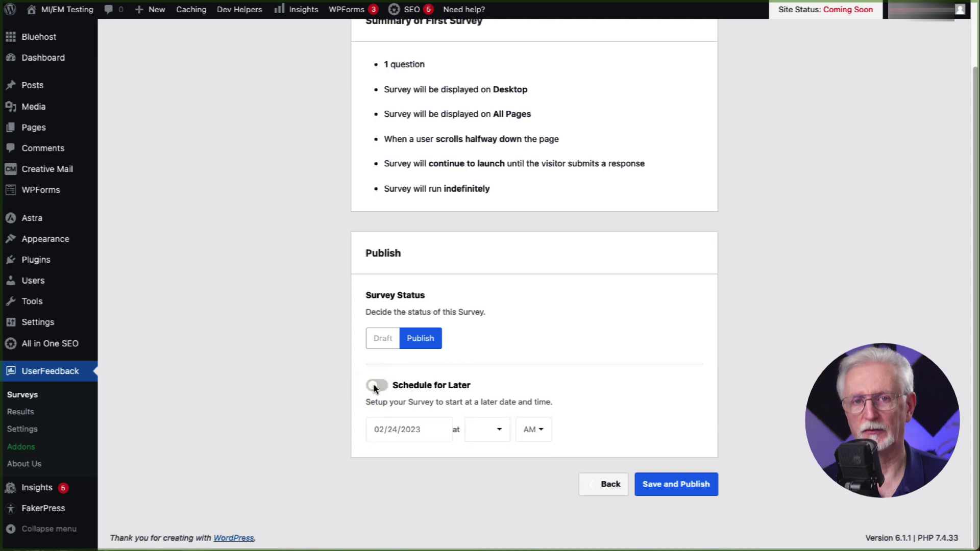